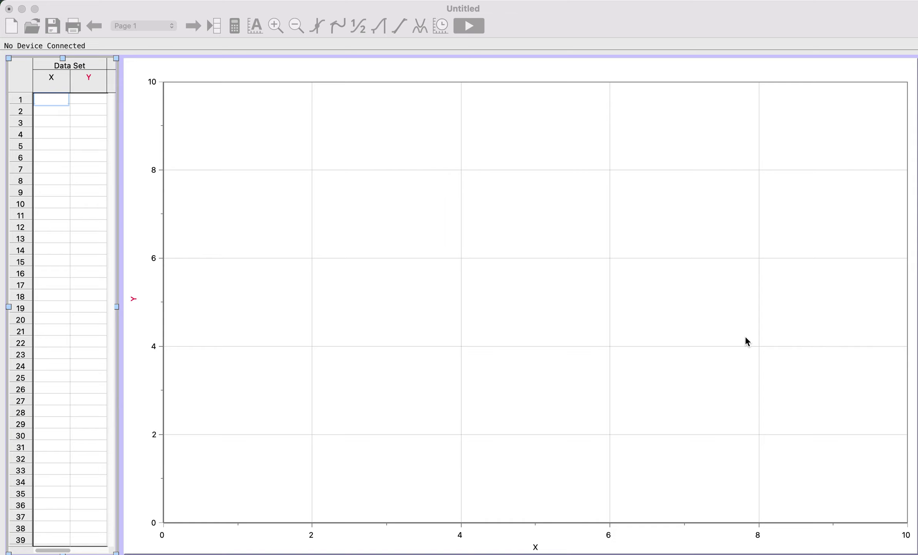
# Activate the untitled Logger Pro experiment window with its empty table and graph.
pyautogui.click(366, 7)
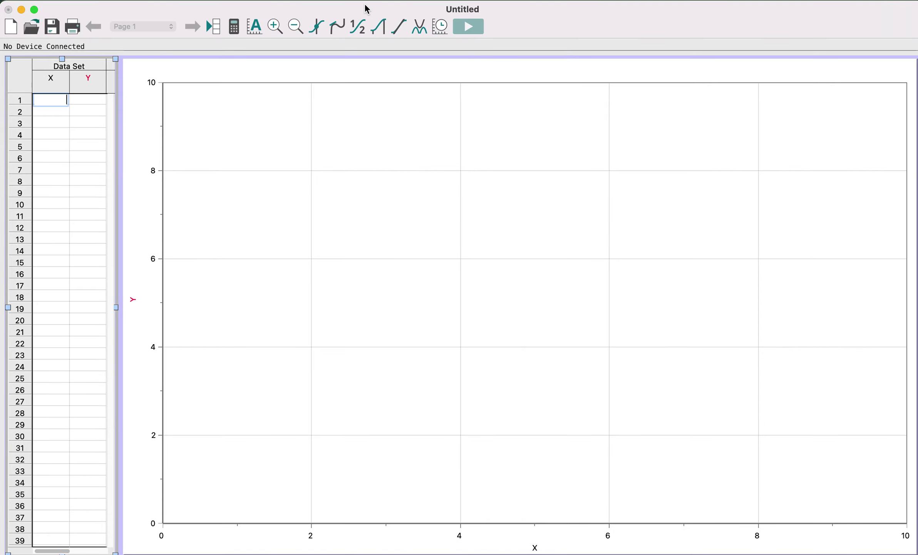
# Insert the Video 2 egg drop movie from the Desktop onto the page.
pyautogui.click(287, 0)
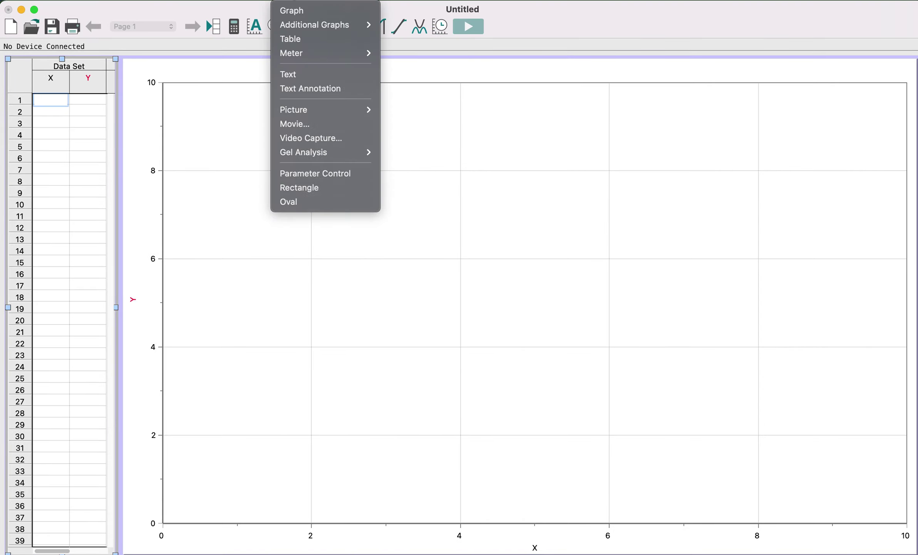
pyautogui.click(305, 124)
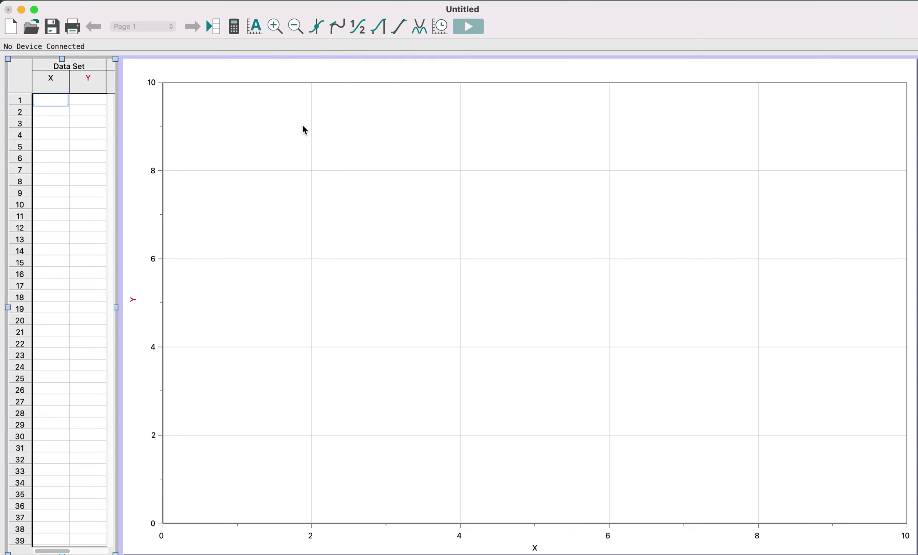
pyautogui.click(514, 92)
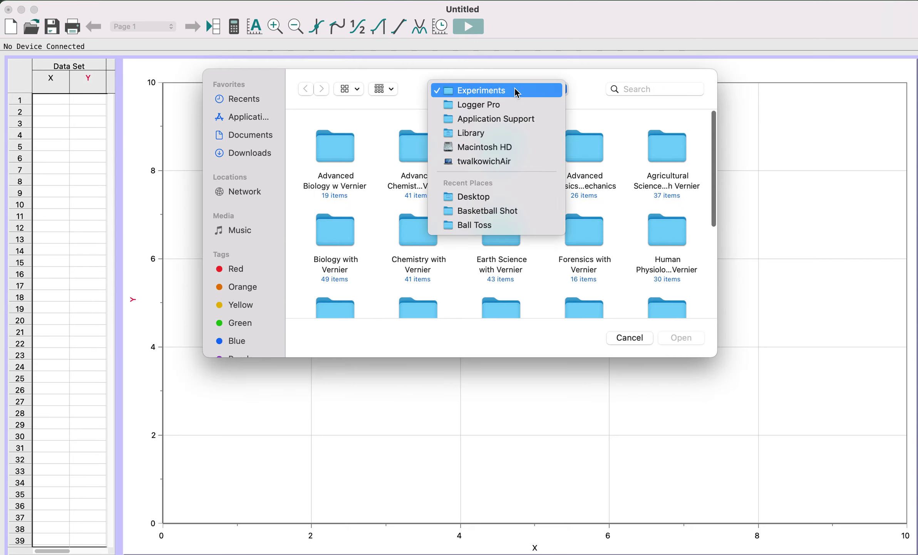
pyautogui.click(476, 204)
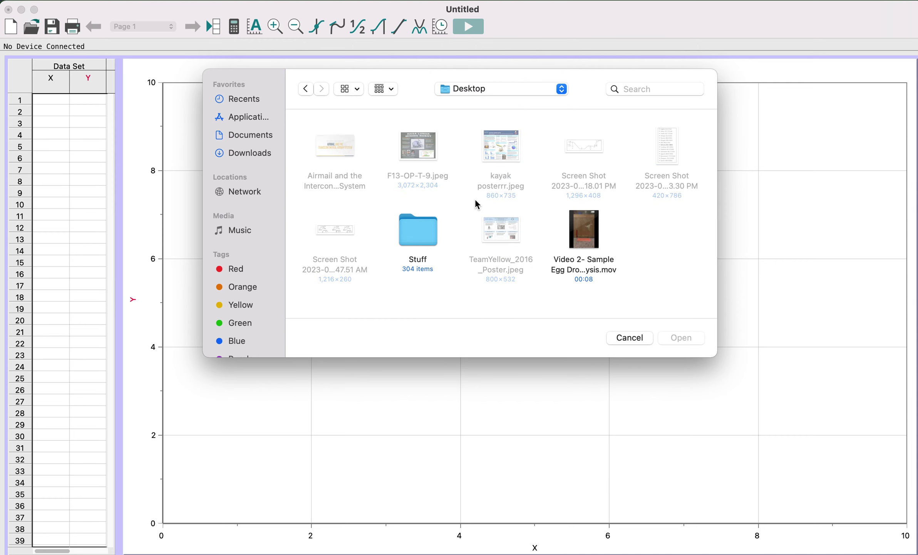
pyautogui.moveTo(582, 233)
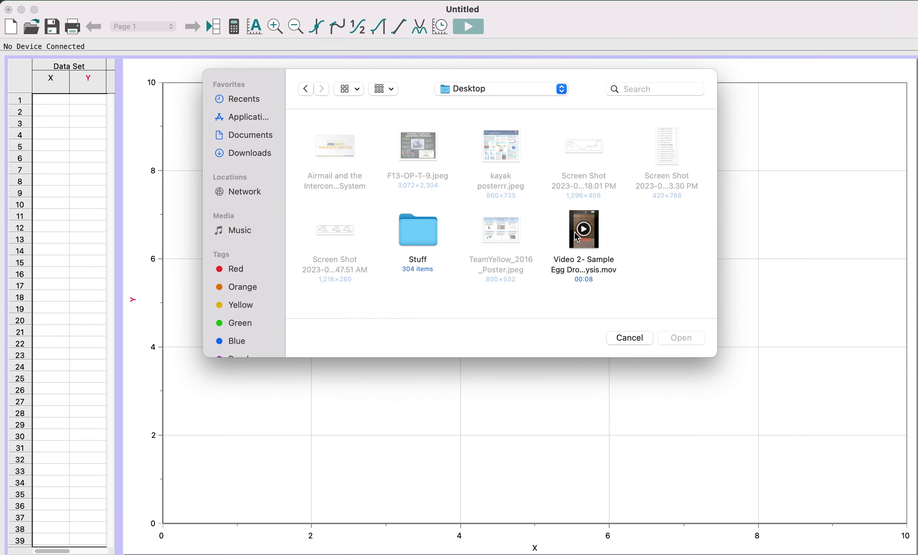
pyautogui.doubleClick(590, 252)
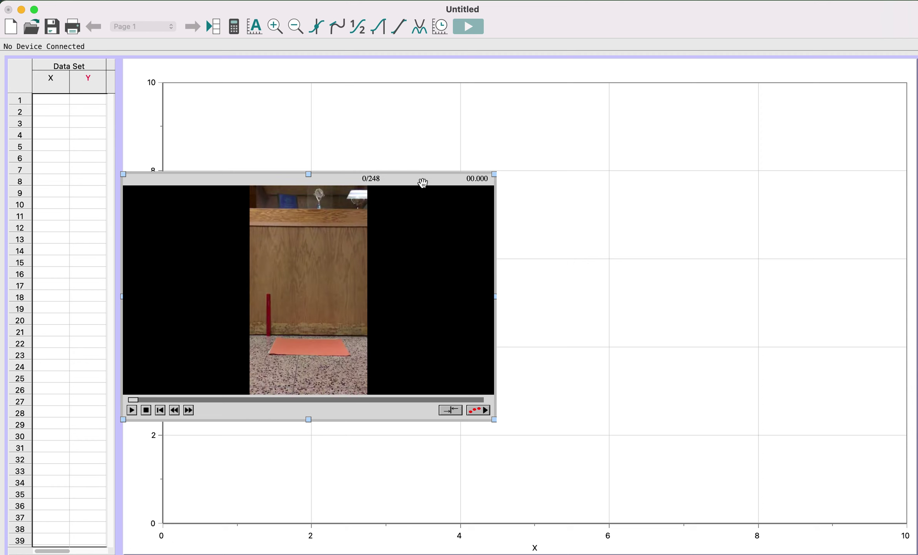
# Move the movie player up and right, play it, then rewind to frame 40.
pyautogui.moveTo(423, 181); pyautogui.dragTo(477, 105)
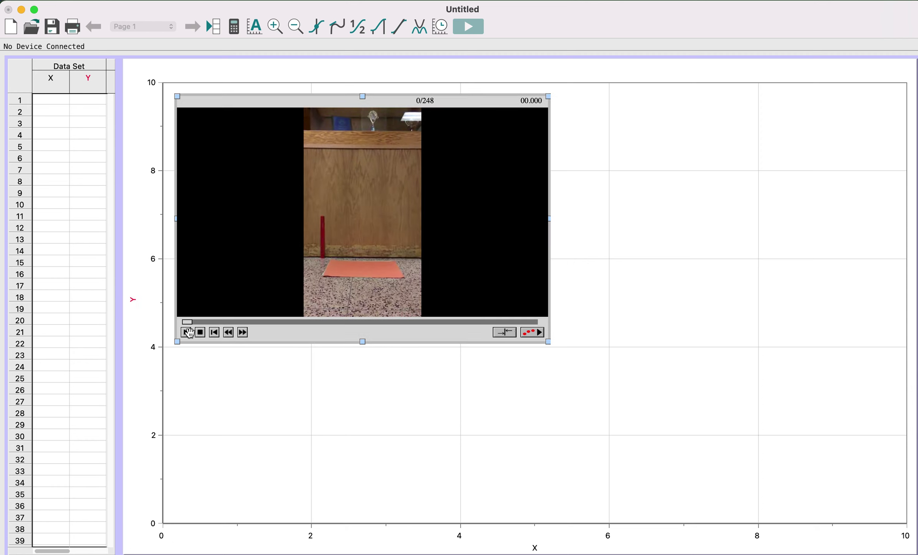
pyautogui.click(192, 336)
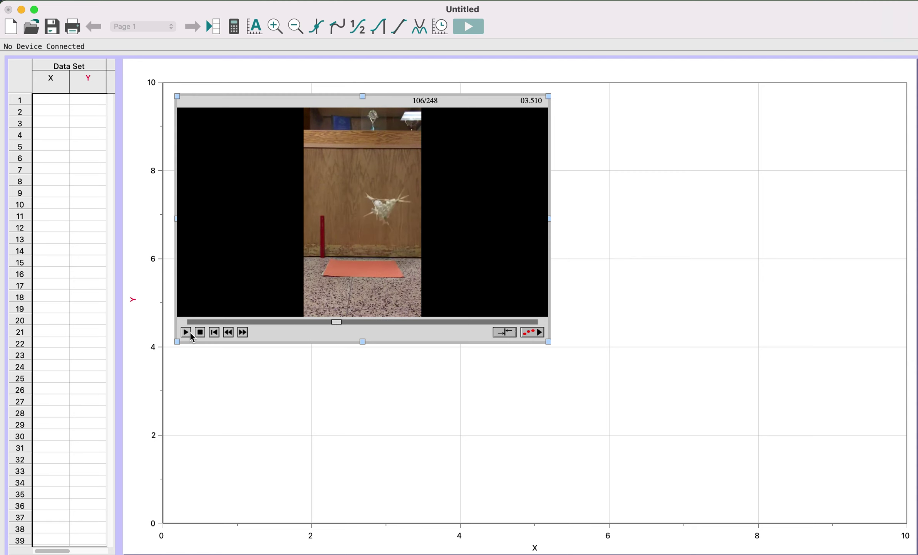
pyautogui.click(200, 333)
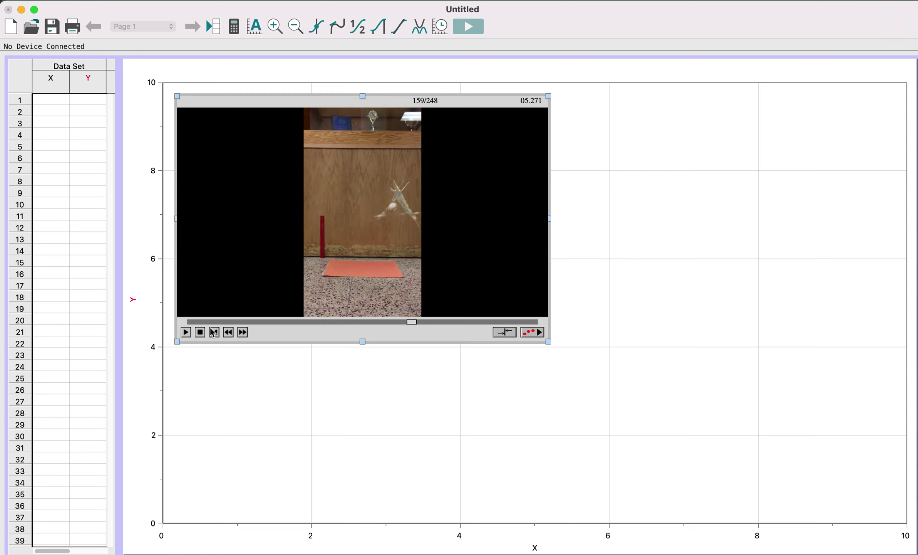
pyautogui.moveTo(412, 322); pyautogui.dragTo(244, 322)
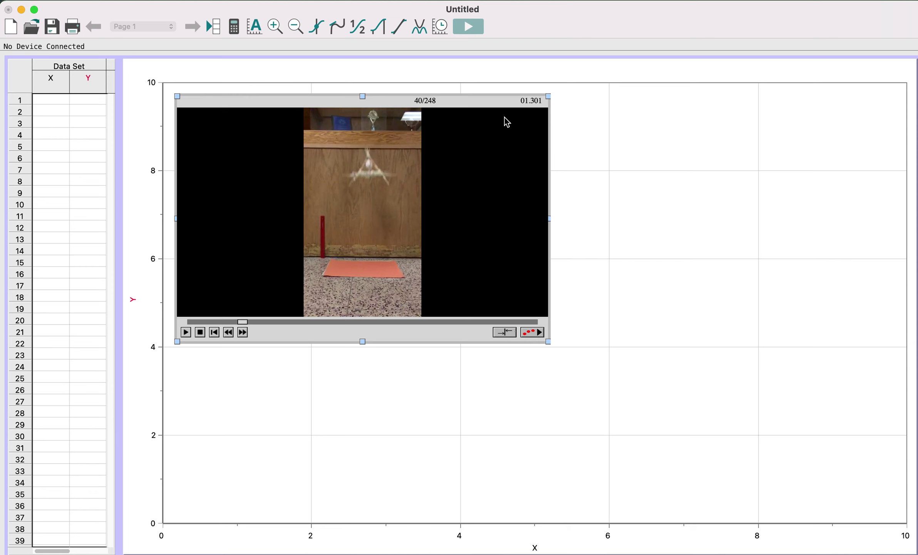
# Override the movie's frame rate to 240 fps in Movie Options.
pyautogui.doubleClick(506, 120)
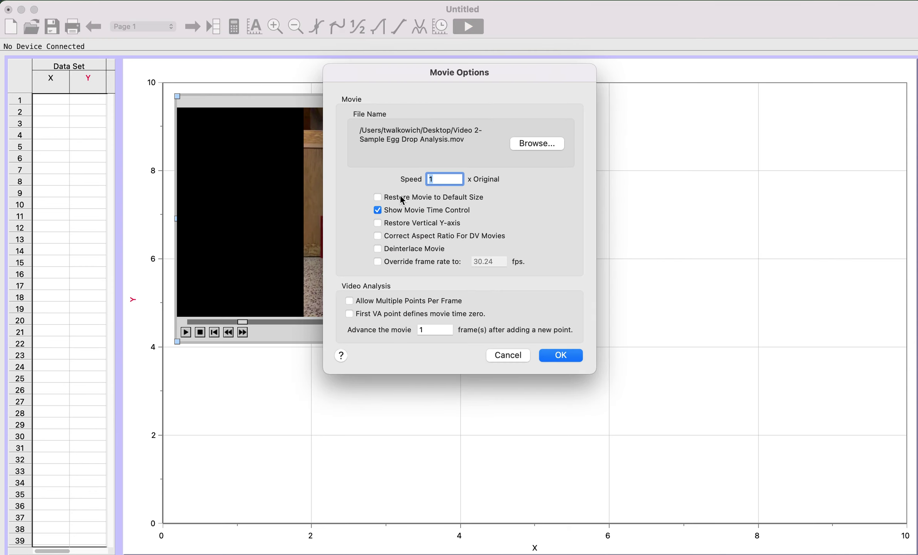
pyautogui.click(378, 262)
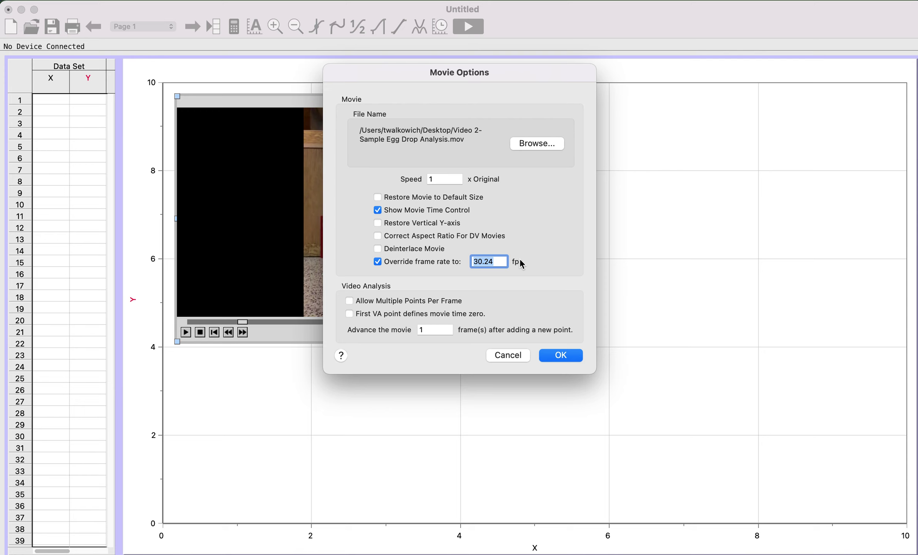
pyautogui.write('240')
pyautogui.click(567, 354)
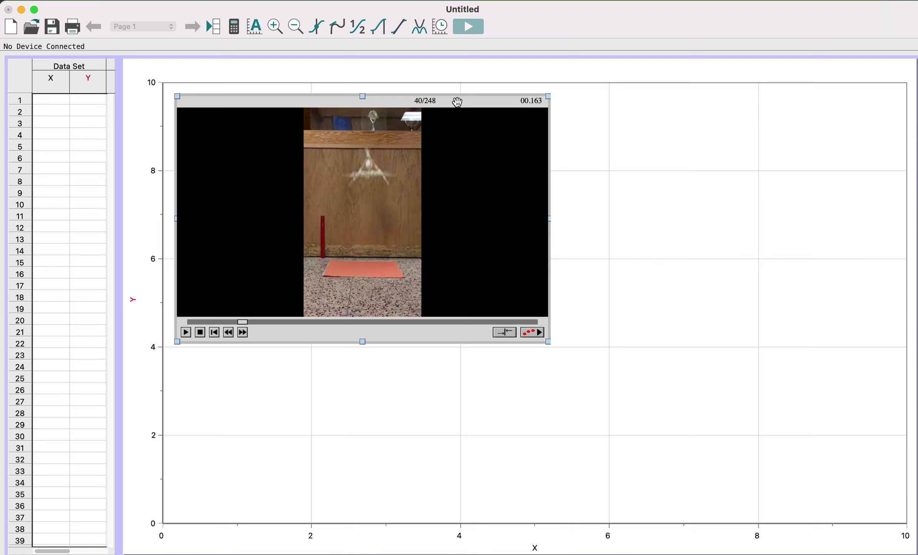
# Step the movie to frame 60 of 248, with the egg near the mat.
pyautogui.click(242, 332)
pyautogui.moveTo(243, 332); pyautogui.dragTo(236, 335)
pyautogui.click(233, 333)
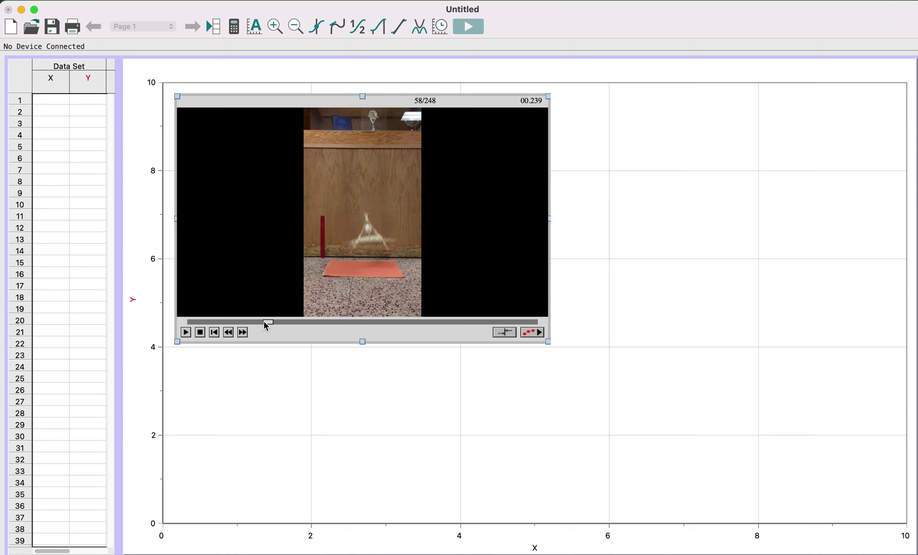
pyautogui.click(247, 322)
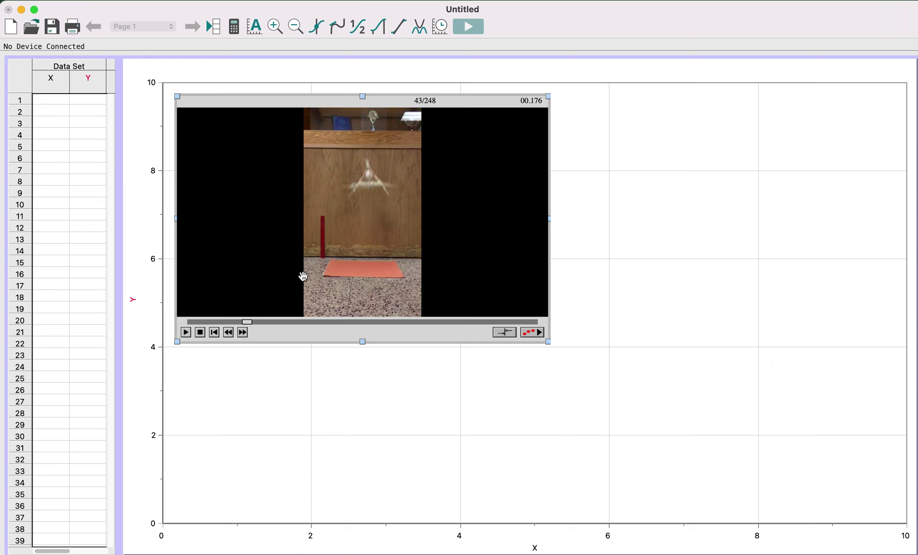
pyautogui.click(247, 331)
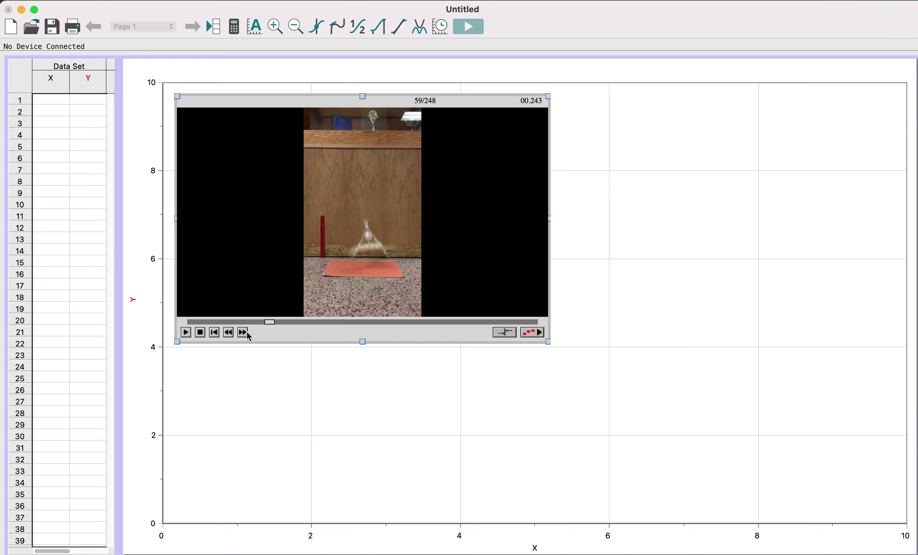
# Enable video analysis and scale the movie using the red rod as 0.3 m.
pyautogui.click(533, 335)
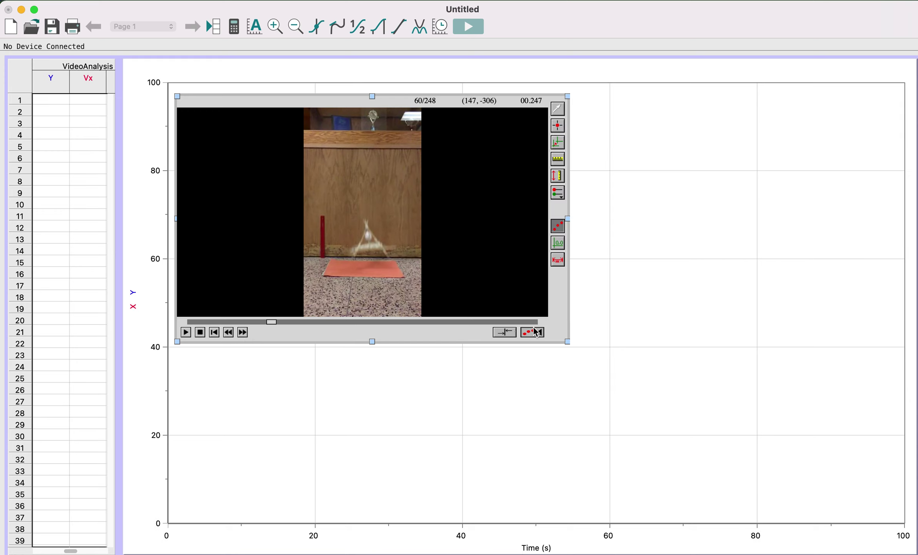
pyautogui.click(558, 159)
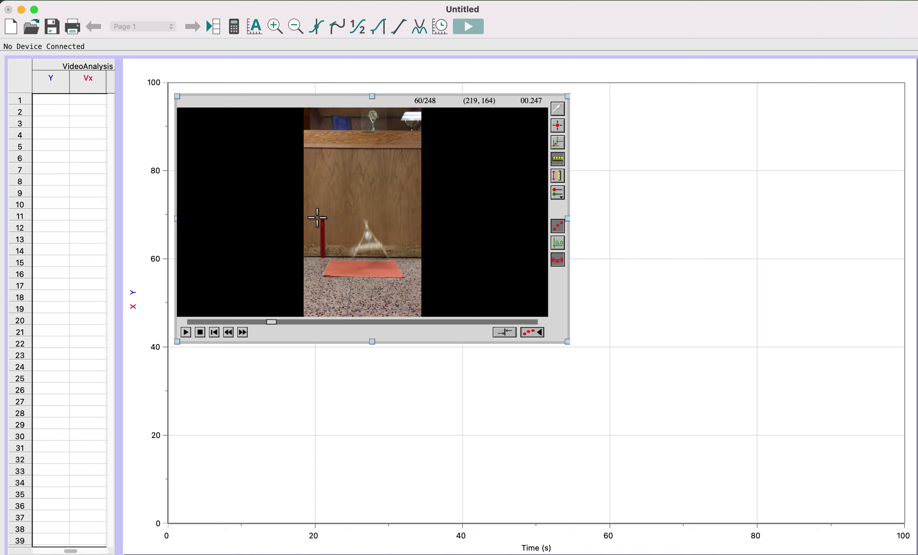
pyautogui.moveTo(322, 216); pyautogui.dragTo(323, 256)
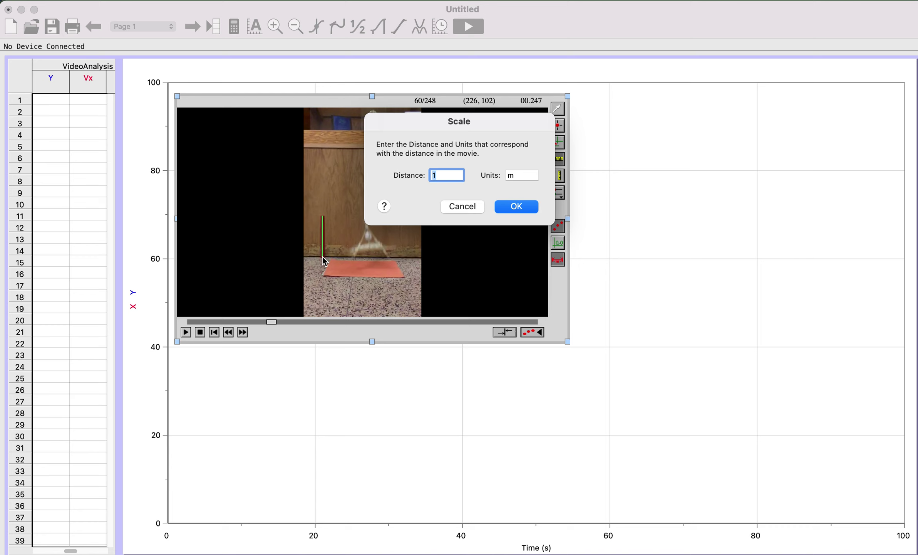
pyautogui.write('0.3')
pyautogui.click(524, 208)
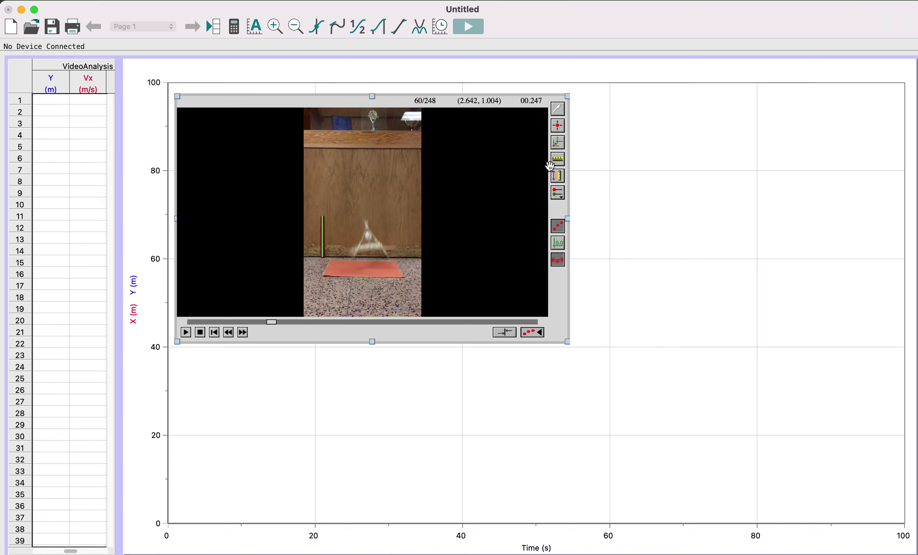
# Set the coordinate origin on the egg and track it falling down to its lowest squash.
pyautogui.click(558, 145)
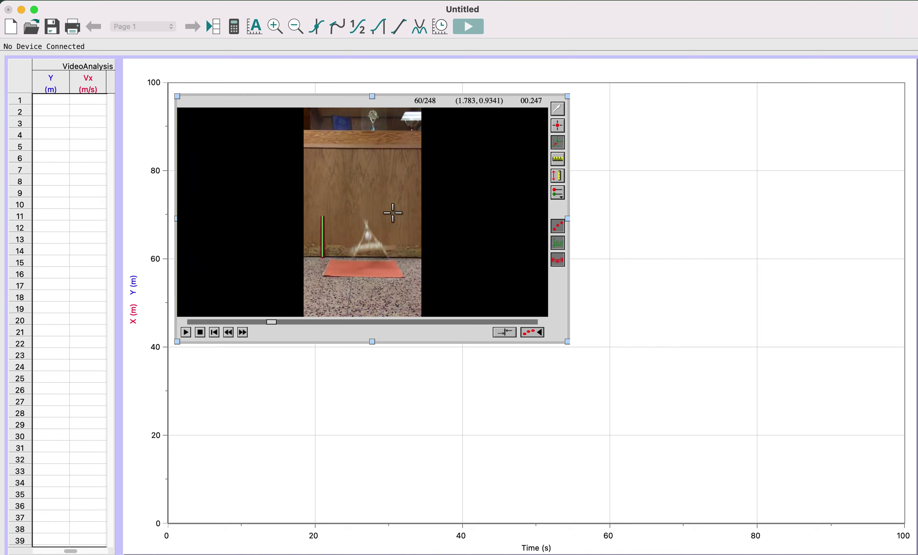
pyautogui.click(369, 237)
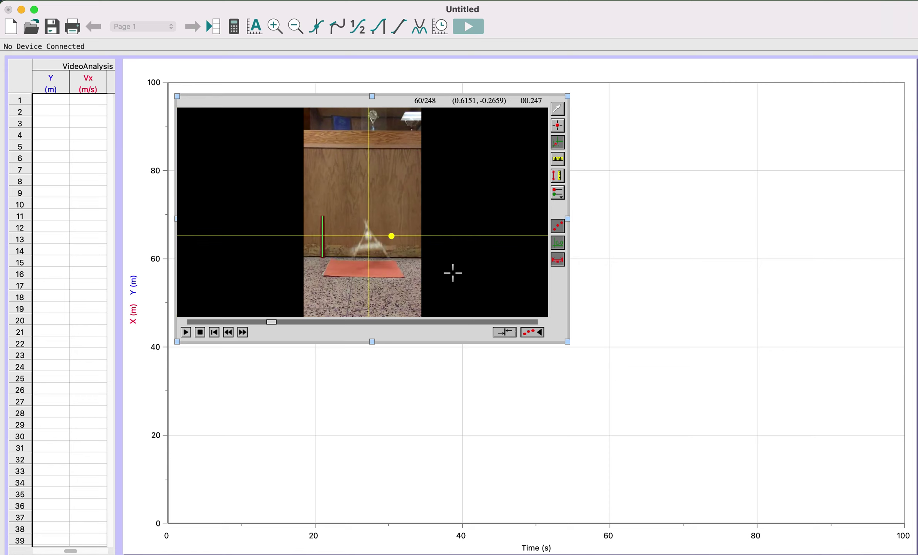
pyautogui.click(561, 129)
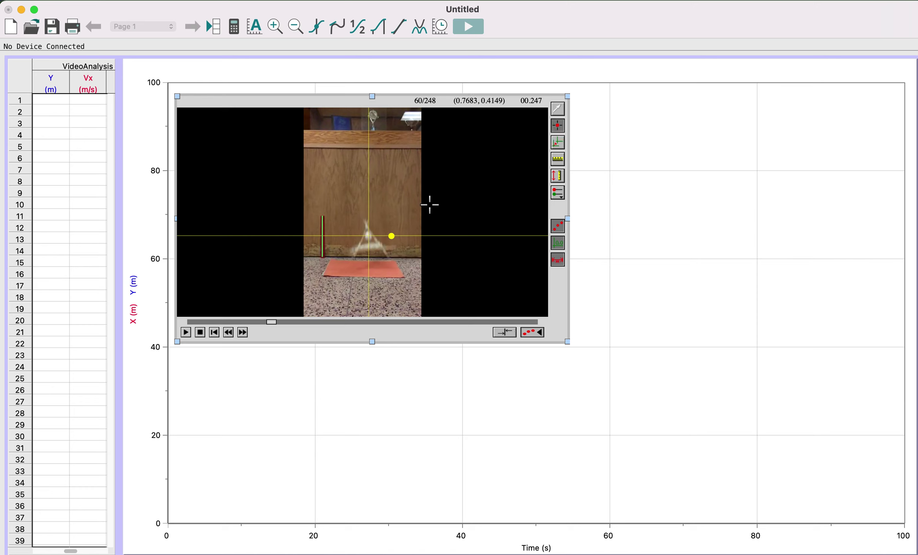
pyautogui.click(368, 236)
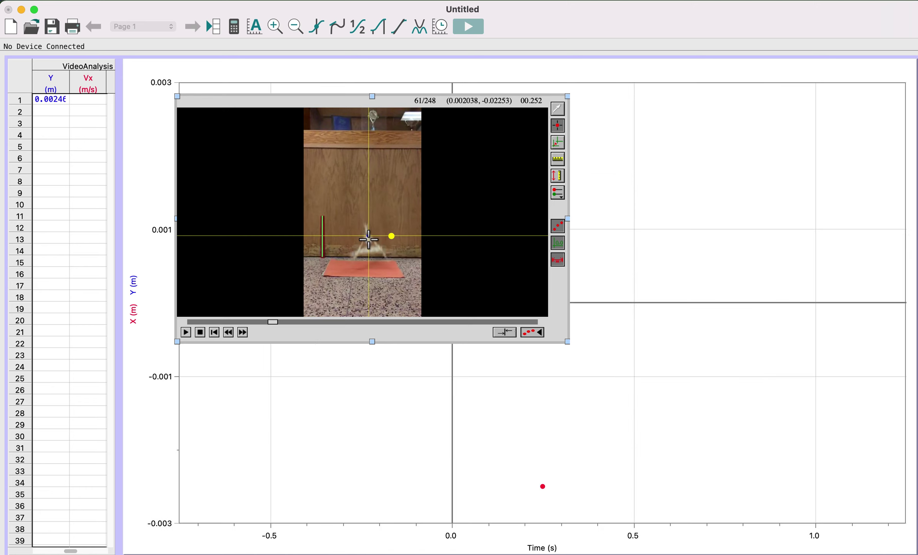
pyautogui.click(368, 239)
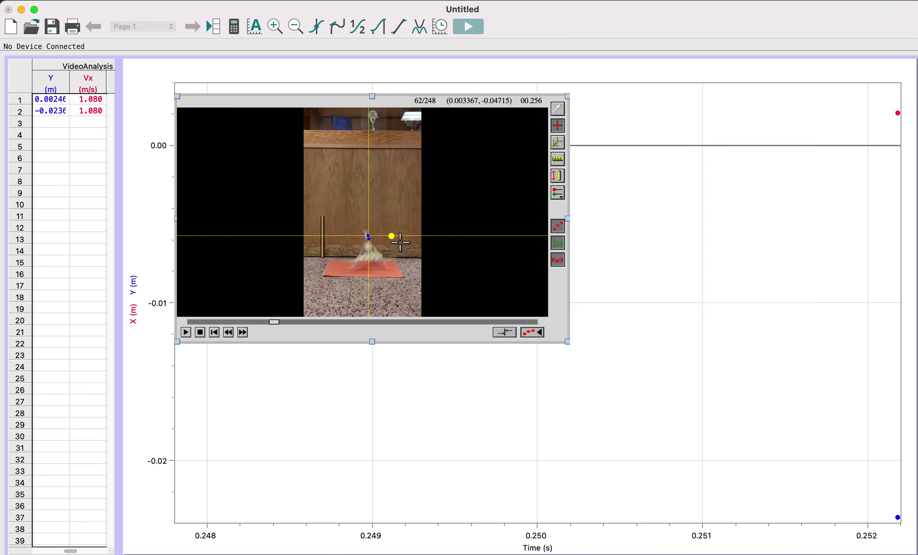
pyautogui.click(370, 242)
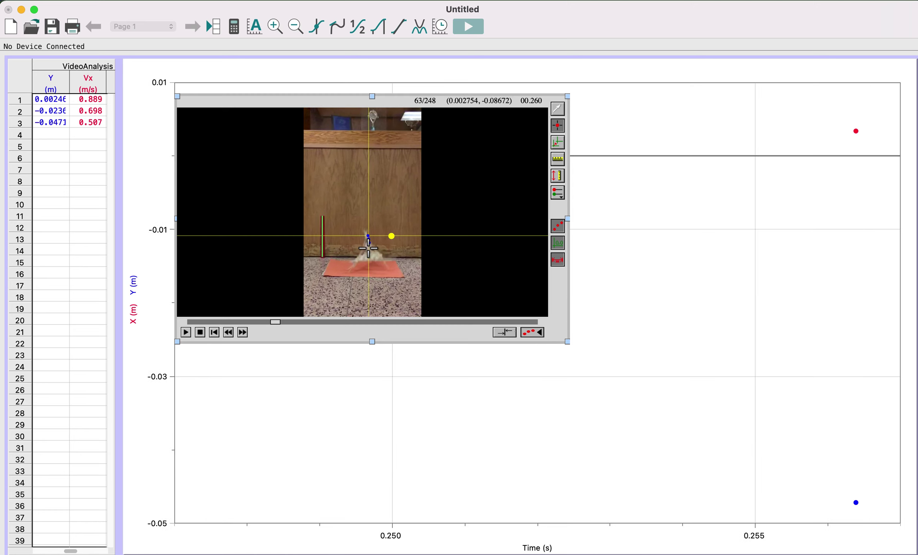
pyautogui.click(369, 247)
pyautogui.click(369, 253)
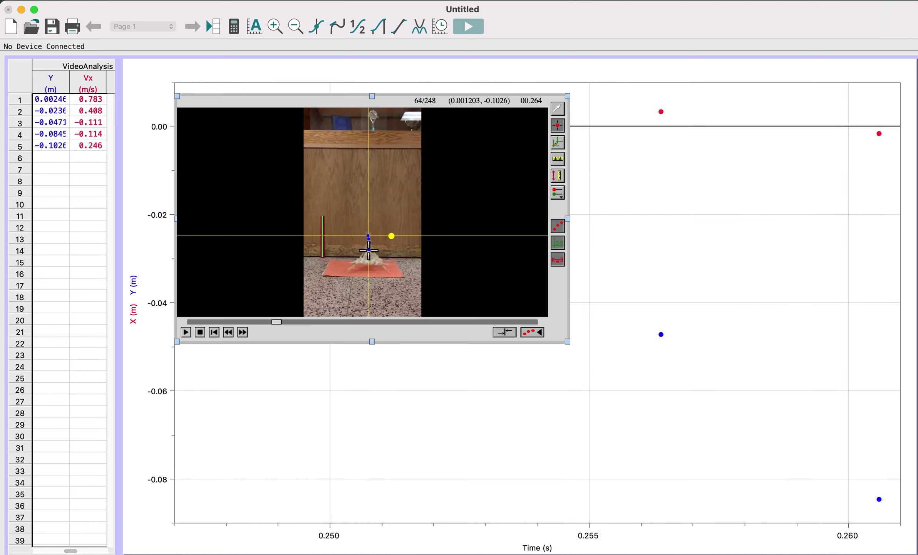
pyautogui.click(369, 253)
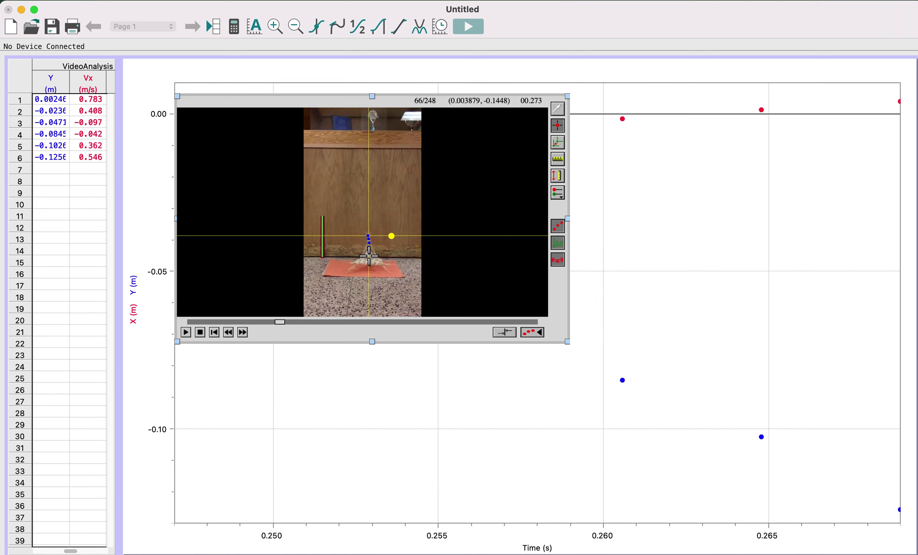
pyautogui.click(369, 255)
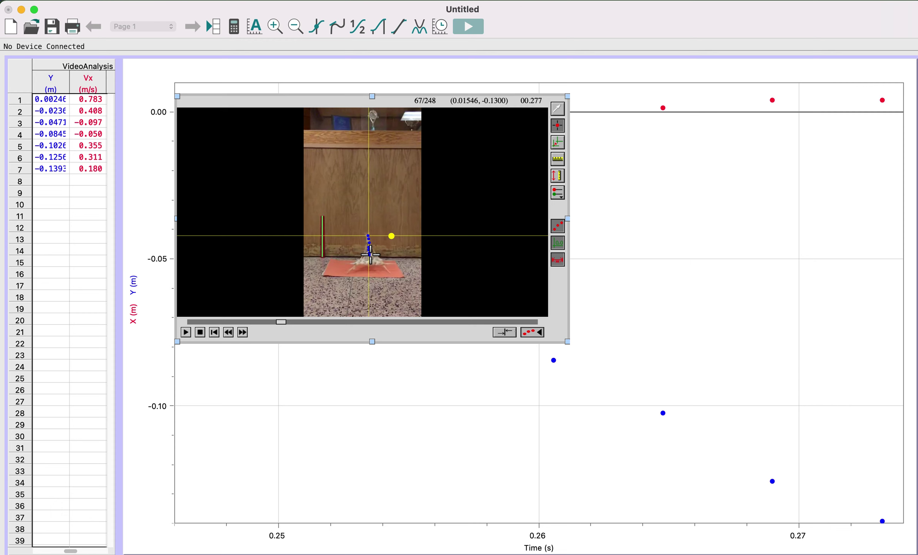
pyautogui.click(369, 256)
# Track the egg's rebound through the final frame, then nudge the video window right.
pyautogui.click(370, 253)
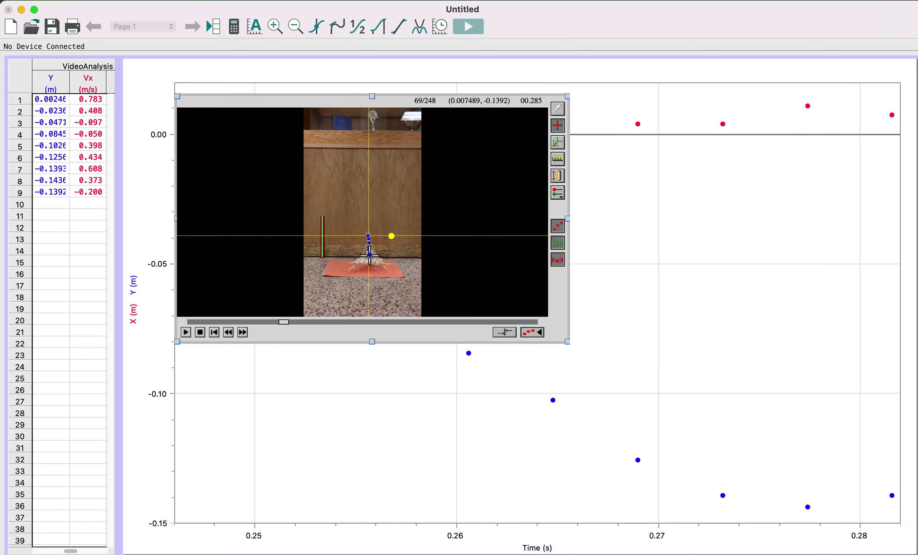
pyautogui.click(369, 255)
pyautogui.click(370, 250)
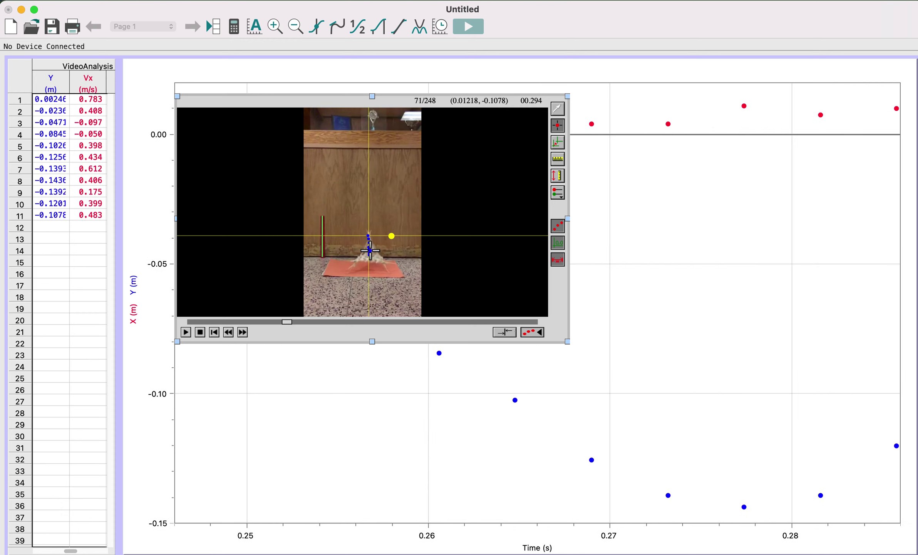
pyautogui.click(370, 250)
pyautogui.click(370, 249)
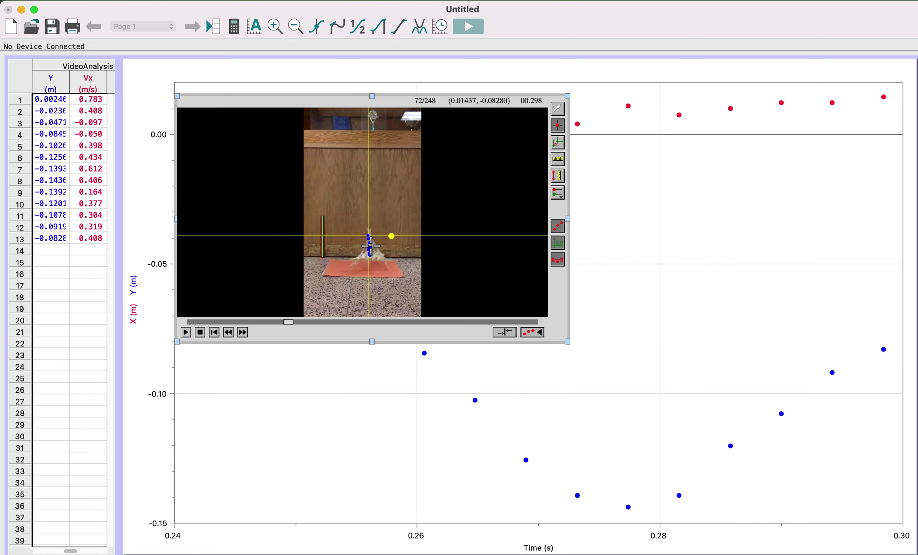
pyautogui.click(370, 246)
pyautogui.click(371, 244)
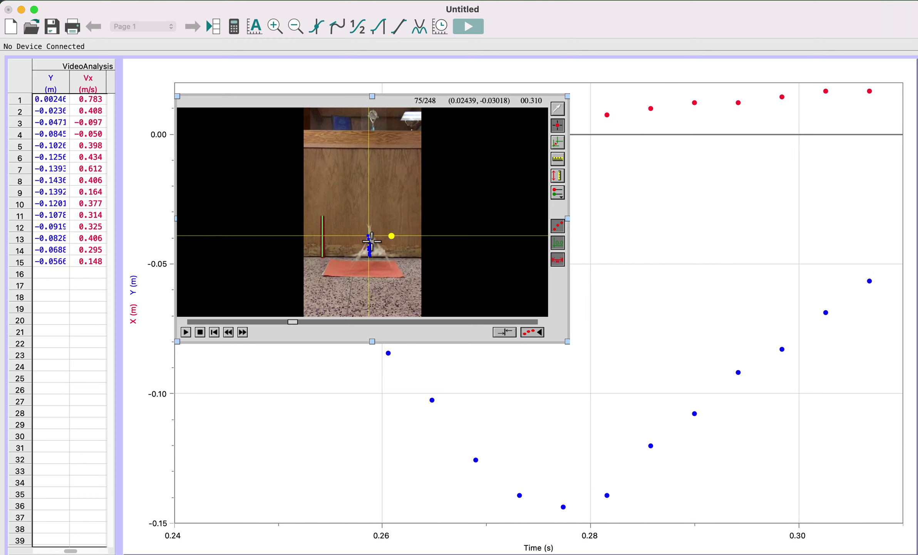
pyautogui.click(372, 242)
pyautogui.click(371, 240)
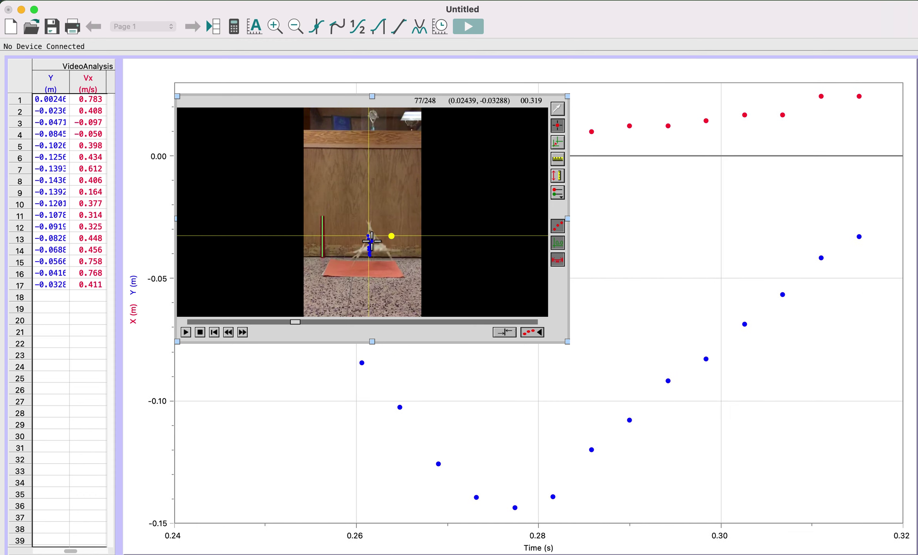
pyautogui.click(371, 238)
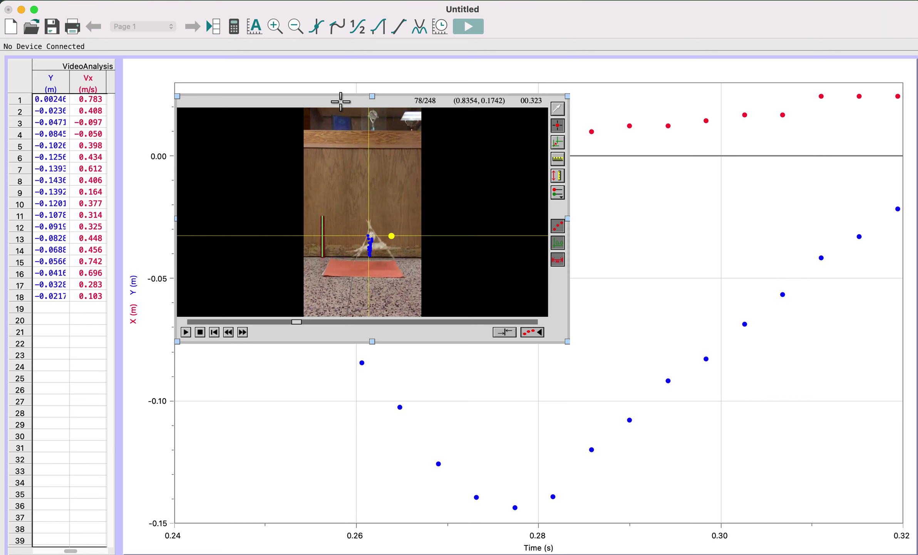
pyautogui.moveTo(358, 102); pyautogui.dragTo(373, 104)
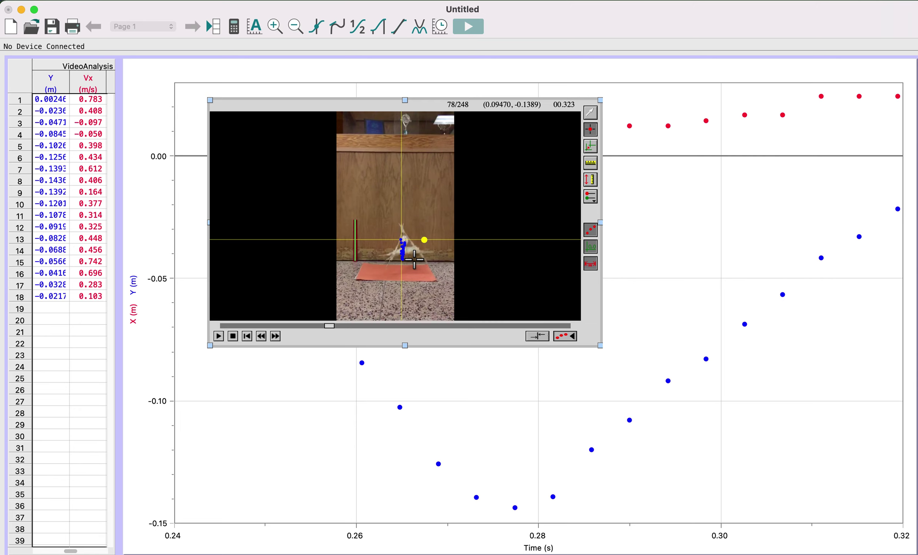
# Turn off the trail, origin axes and scale marker, then hide the movie window.
pyautogui.click(594, 231)
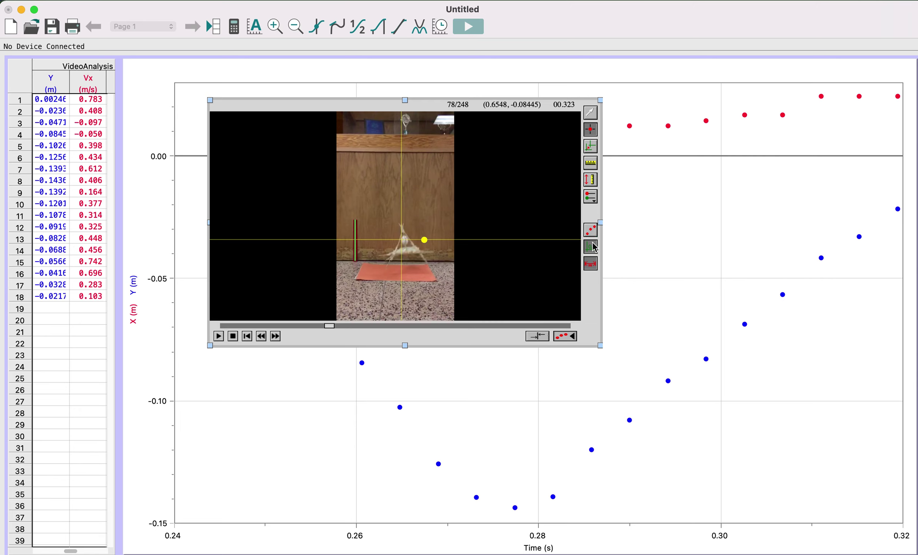
pyautogui.click(594, 247)
pyautogui.click(591, 264)
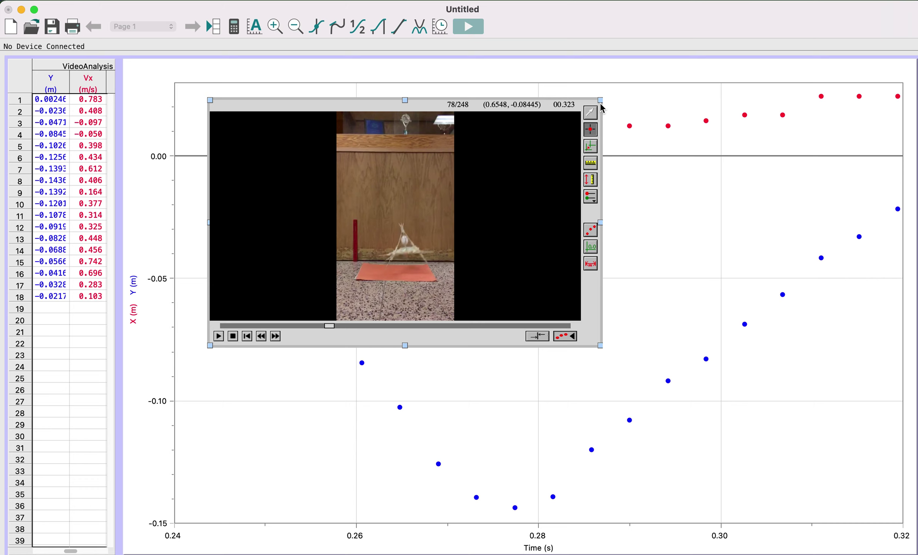
pyautogui.click(626, 71)
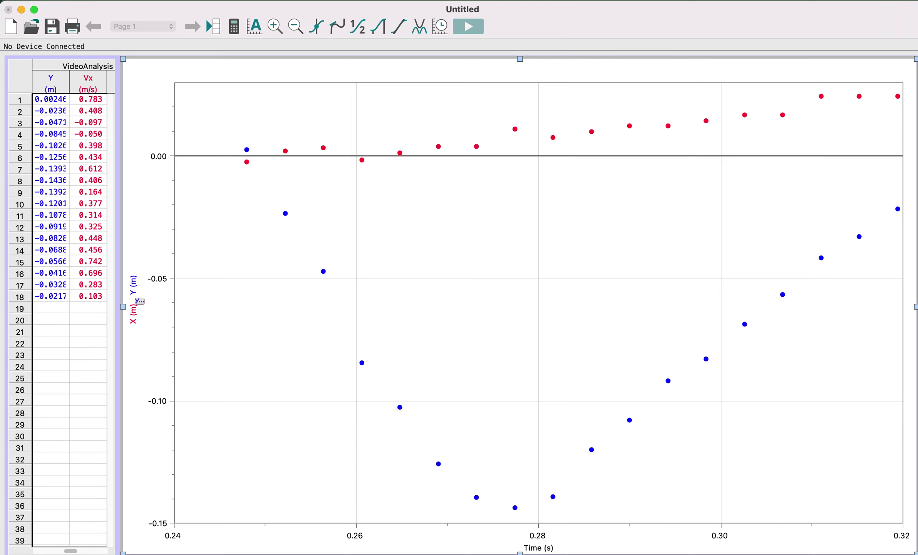
# Switch the vertical axis to Y Velocity and turn on the Examine coordinate readout.
pyautogui.click(133, 305)
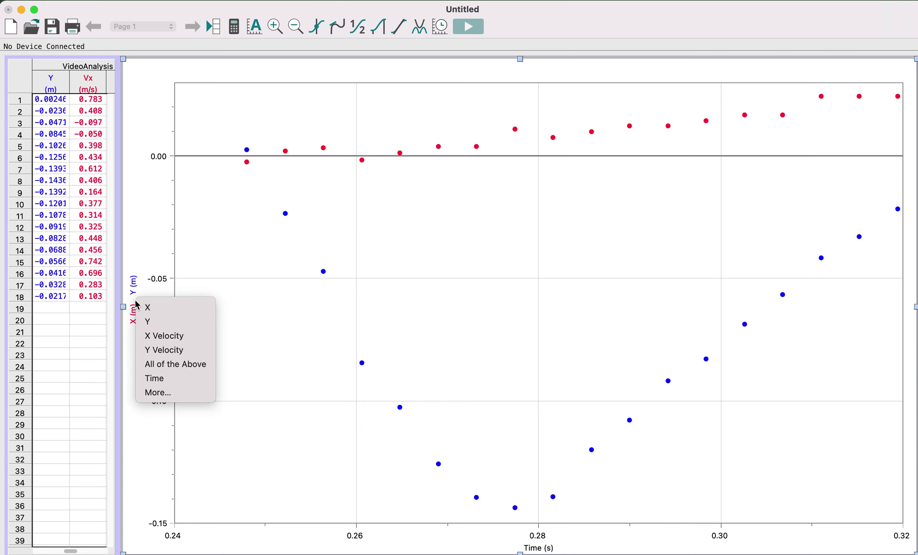
pyautogui.click(153, 352)
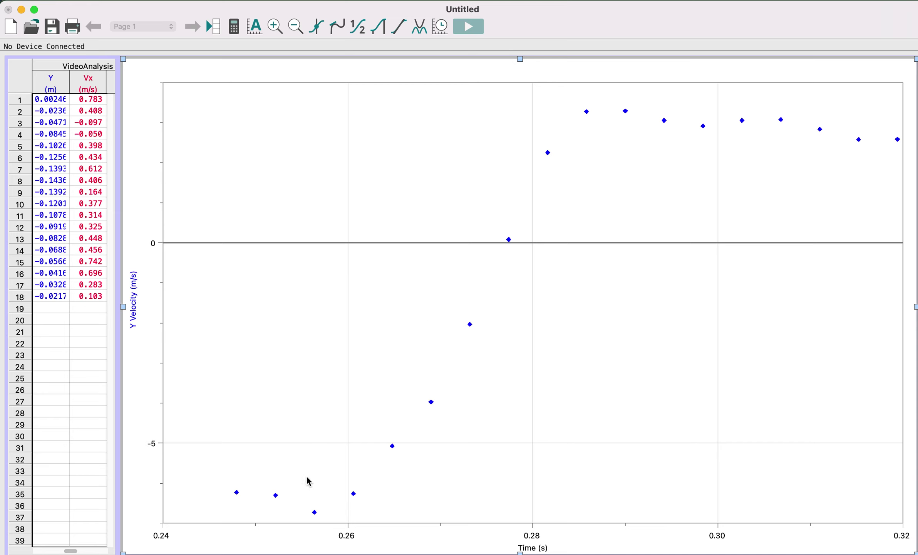
pyautogui.click(386, 338)
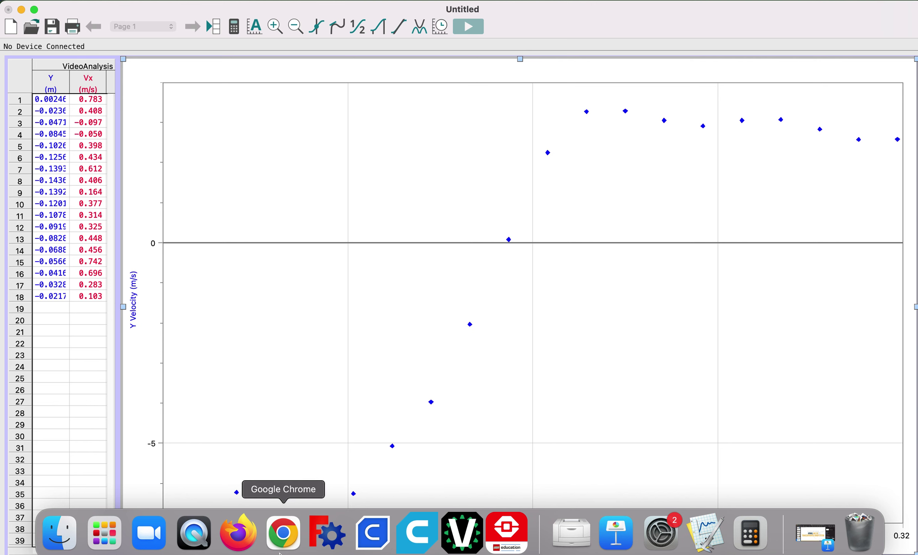
# Enter -6.27 as the 2 m drop velocity prior to collision, then return to Logger Pro.
pyautogui.click(285, 543)
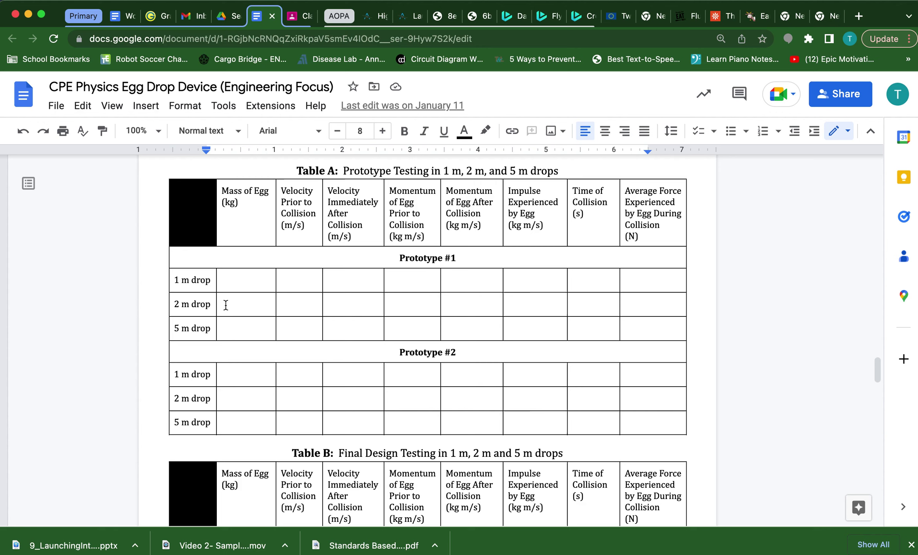
pyautogui.click(299, 306)
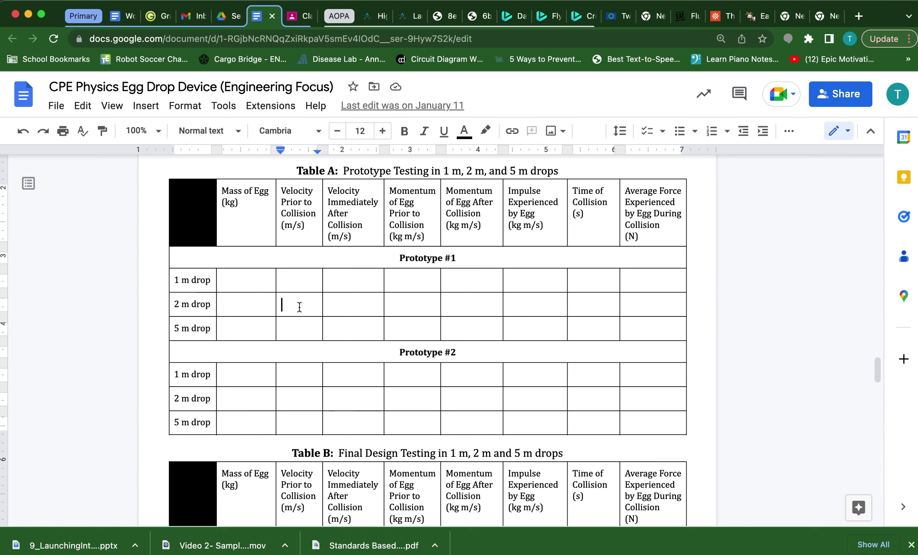
pyautogui.write('-')
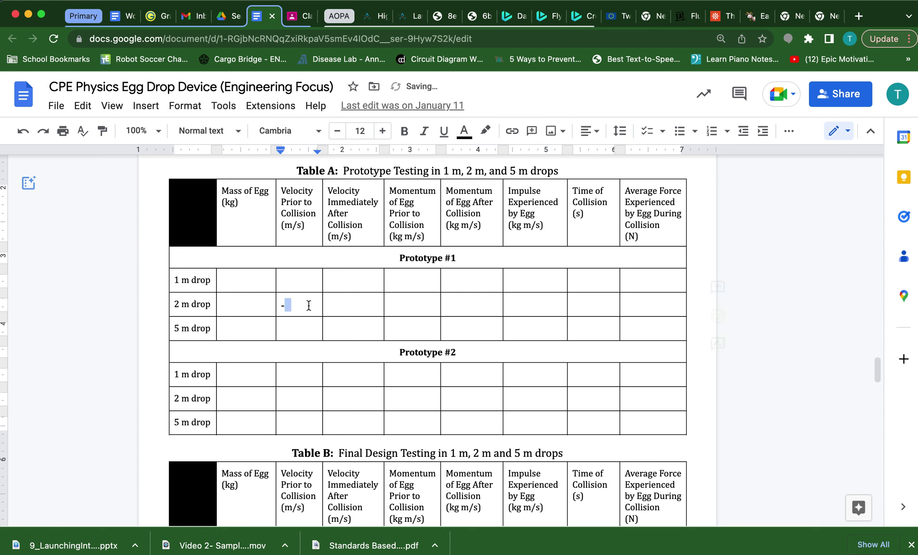
pyautogui.write('6.27')
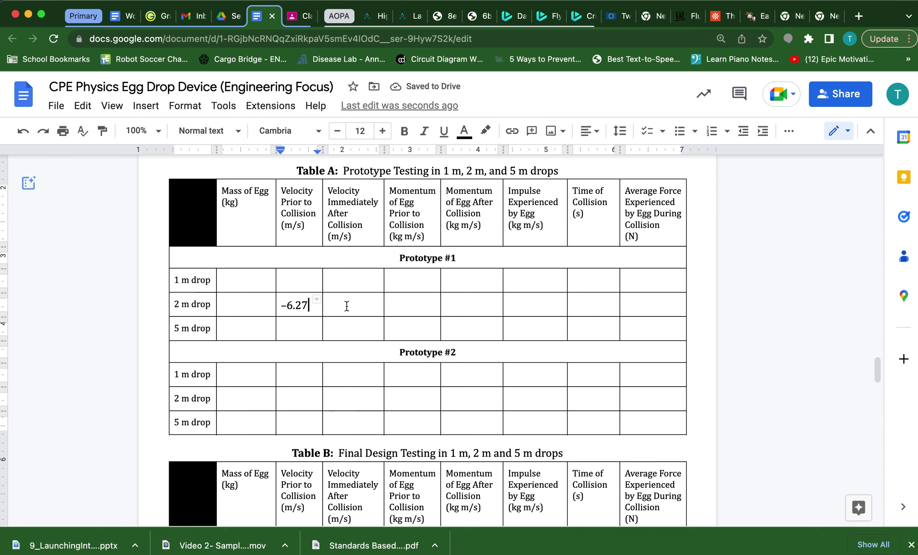
pyautogui.press('super+Tab')
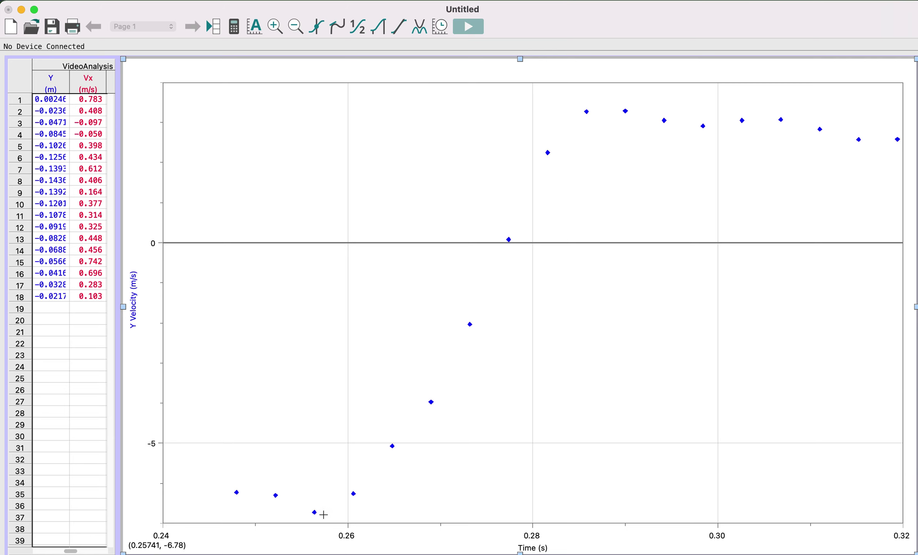
# Select the velocity change on the graph to read the collision Δt of 0.02901 s.
pyautogui.moveTo(323, 514); pyautogui.dragTo(592, 105)
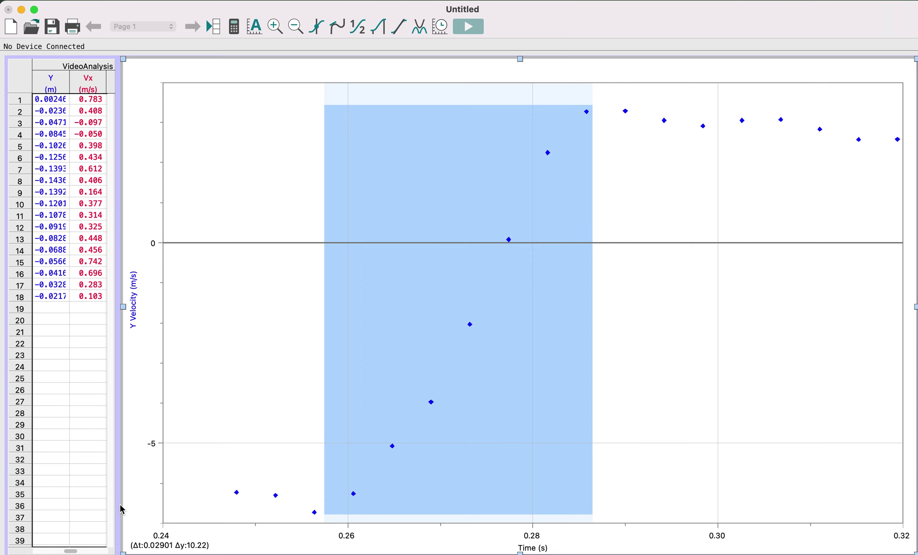
pyautogui.moveTo(506, 539)
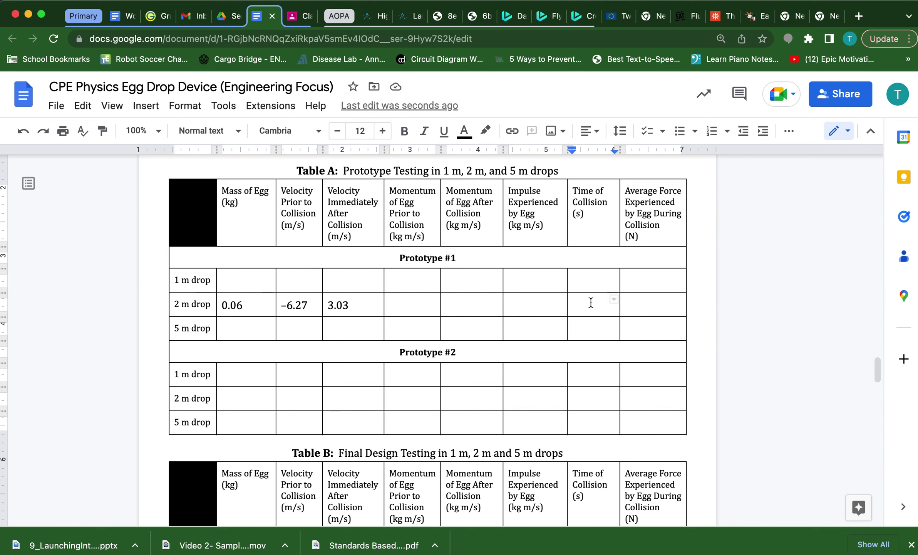
# Enter 0.029 in the 2 m drop's Time of Collision cell in Table A.
pyautogui.click(591, 303)
pyautogui.write('0.029')
pyautogui.moveTo(462, 551)
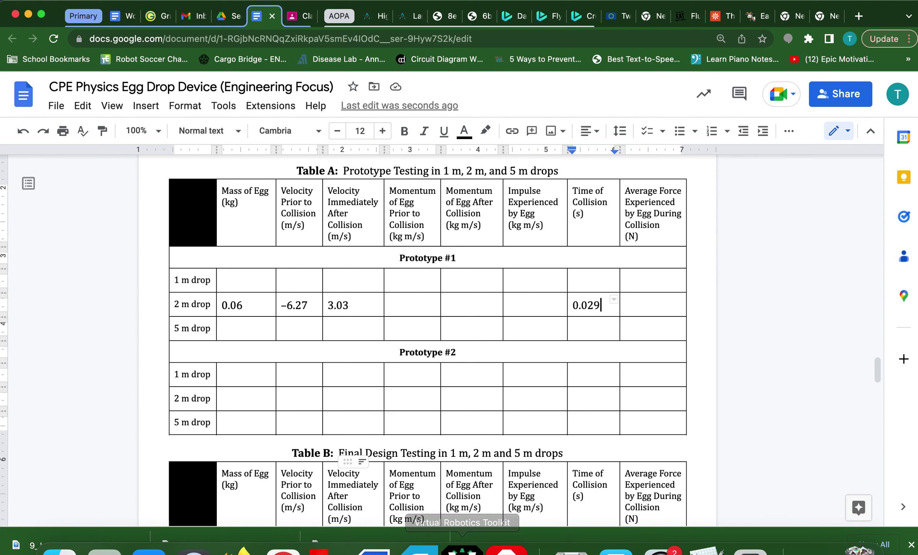